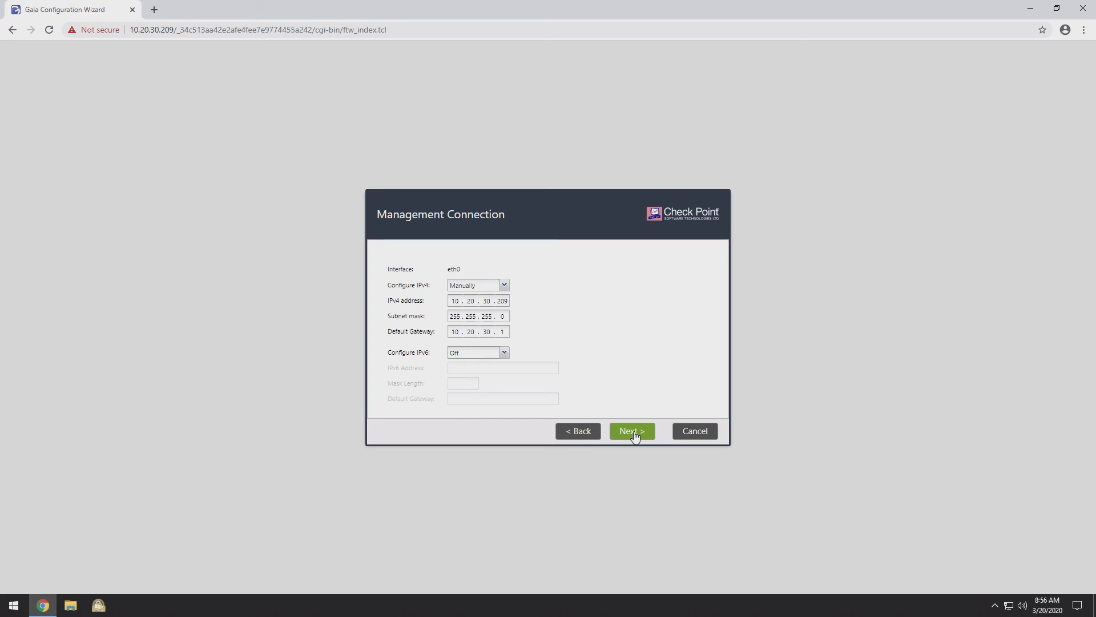
# Step: Accept management IP 10.20.30.209 via gateway 10.20.30.1, then enter host cpep-policy and DNS 10.20.30.211
pyautogui.click(634, 433)
pyautogui.write('cp')
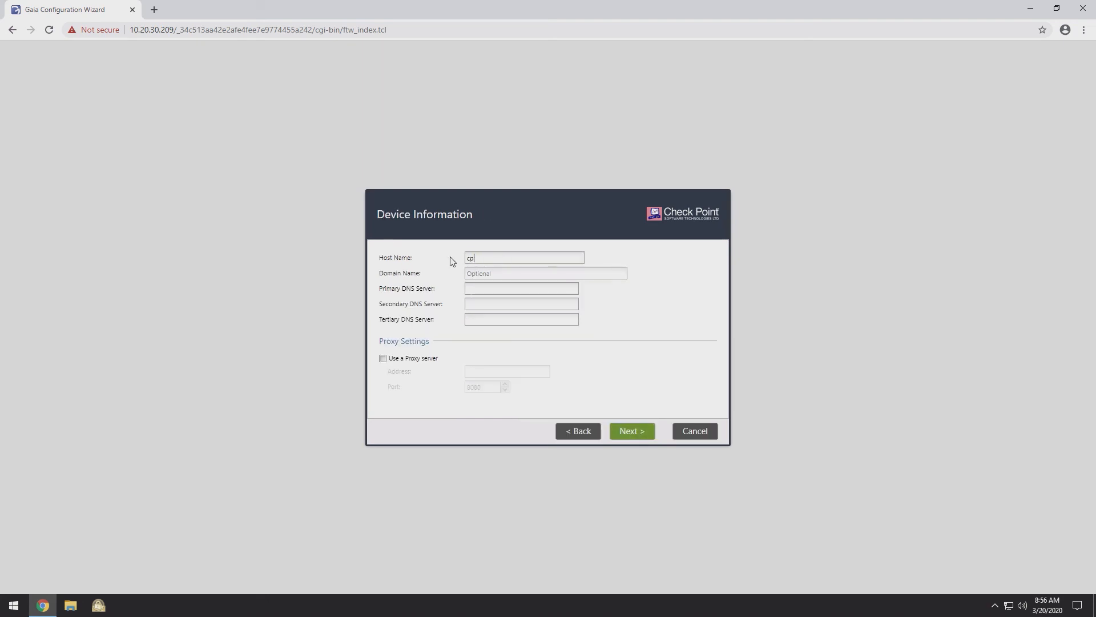
pyautogui.write('ep-polic10.20.30.211')
# Step: Accept the host/DNS, date-time and Security Management installation type pages
pyautogui.click(632, 432)
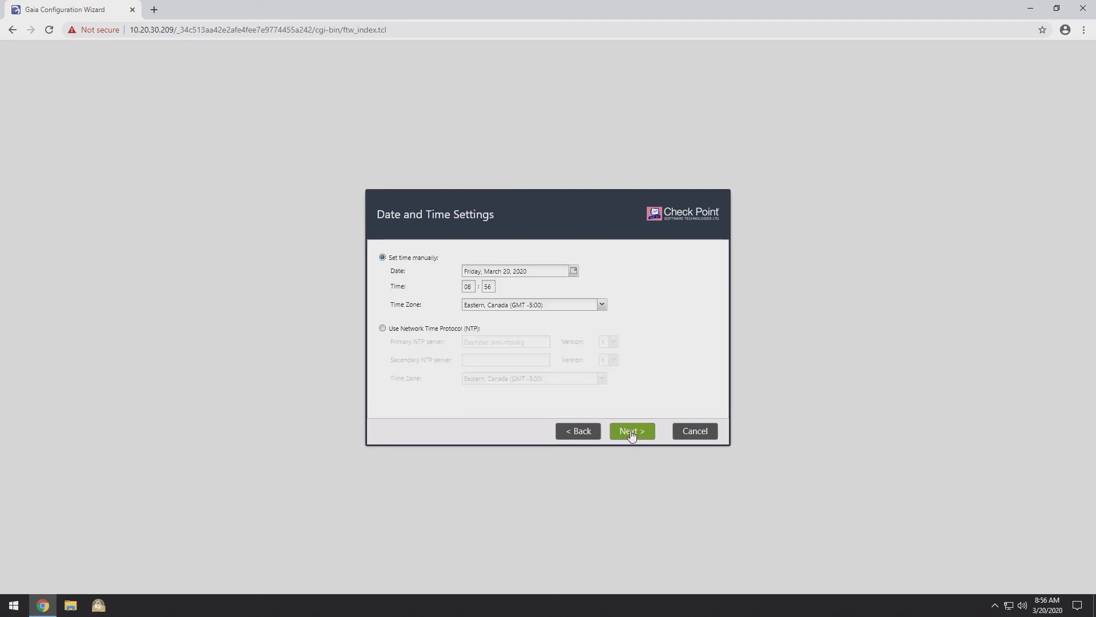
pyautogui.click(631, 432)
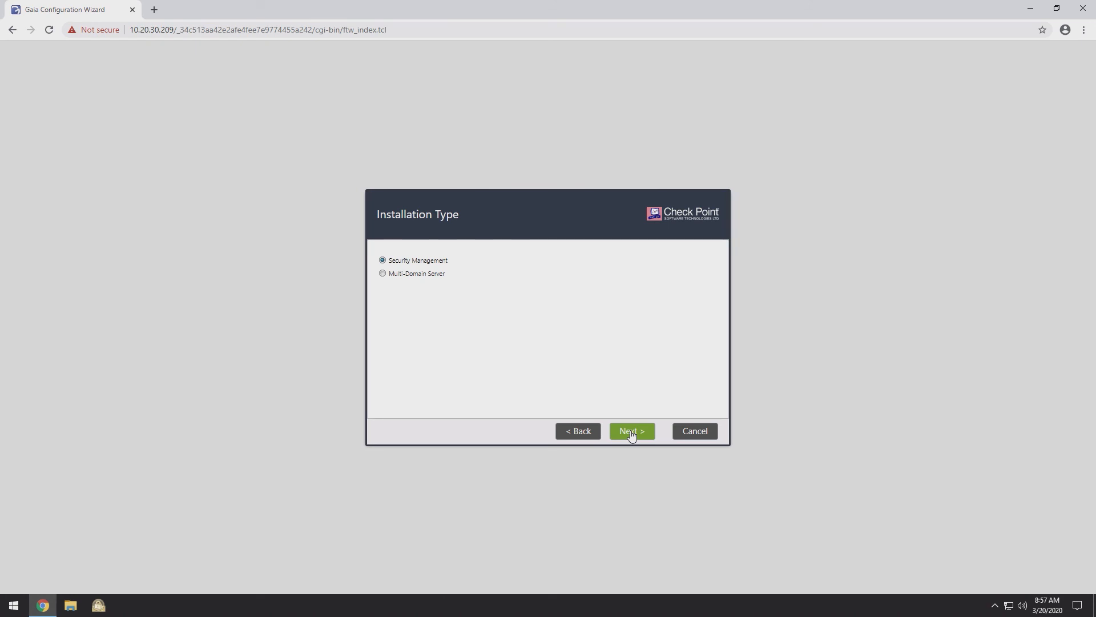
pyautogui.click(631, 434)
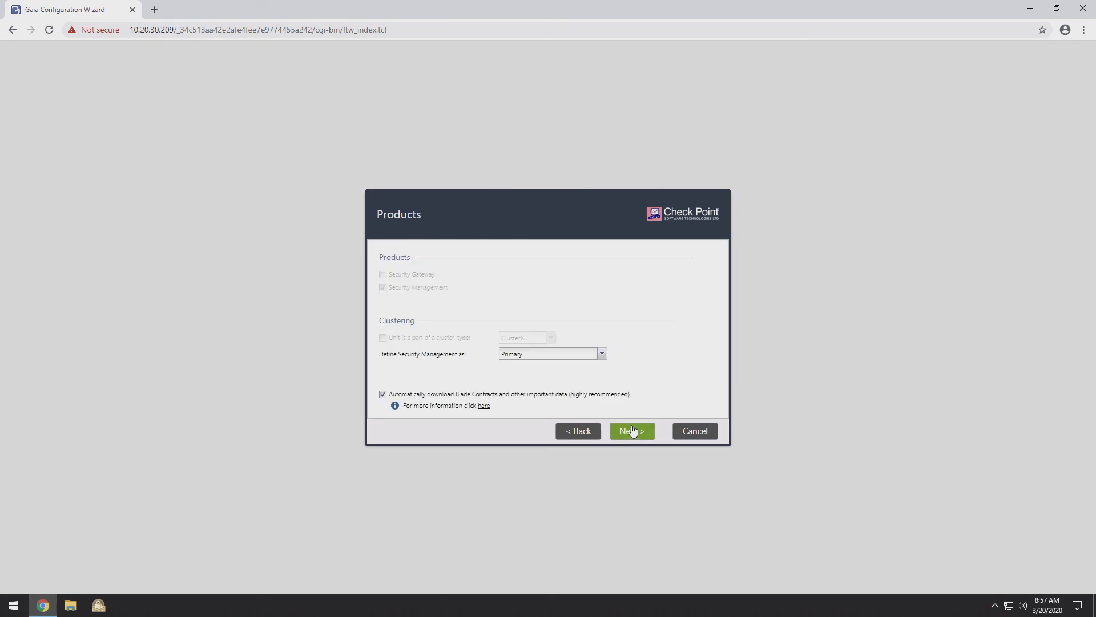
# Step: Define Security Management as Log Server / SmartEvent only, keeping the Gaia admin and any-IP GUI clients
pyautogui.click(540, 356)
pyautogui.click(552, 394)
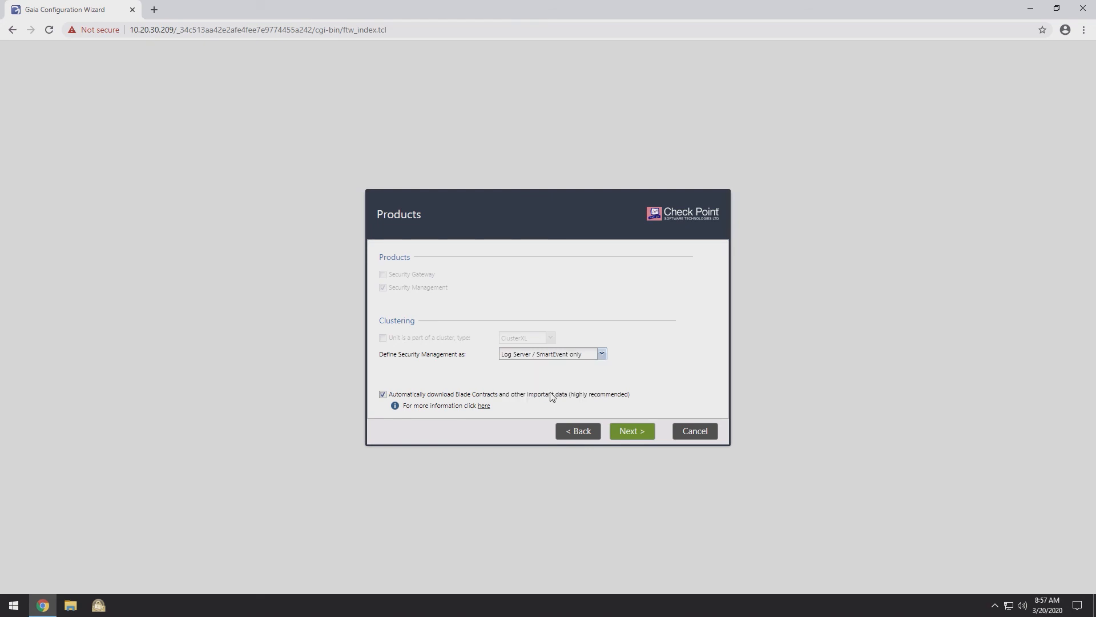
pyautogui.click(633, 431)
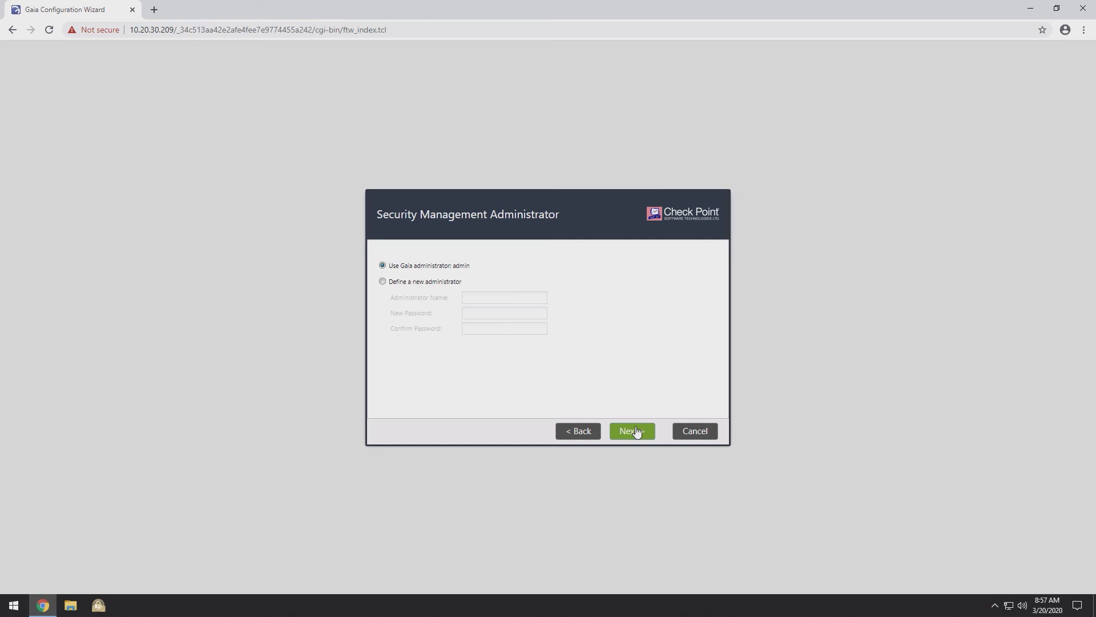
pyautogui.click(638, 432)
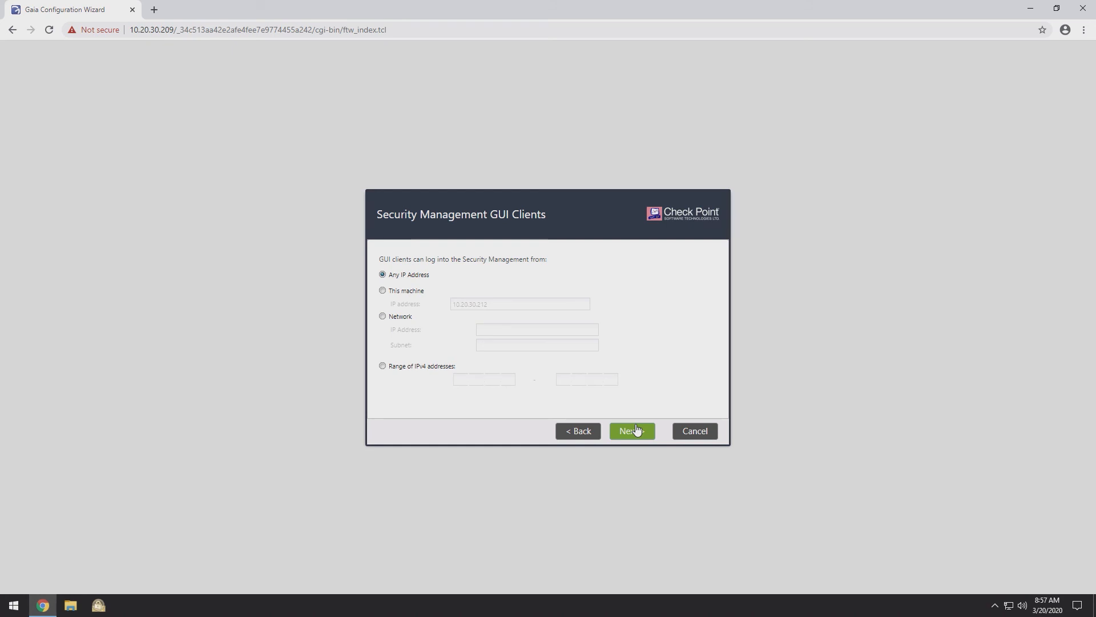
pyautogui.click(637, 430)
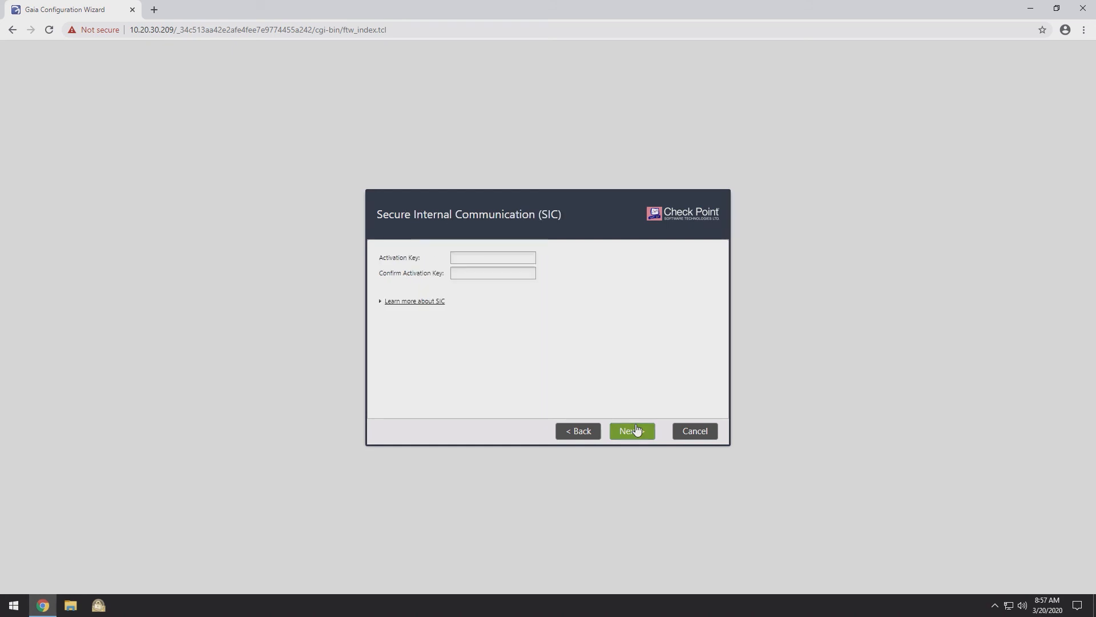
# Step: Enter and confirm the SIC activation key and accept it
pyautogui.click(489, 256)
pyautogui.write('********')
pyautogui.press('Tab')
pyautogui.write('******')
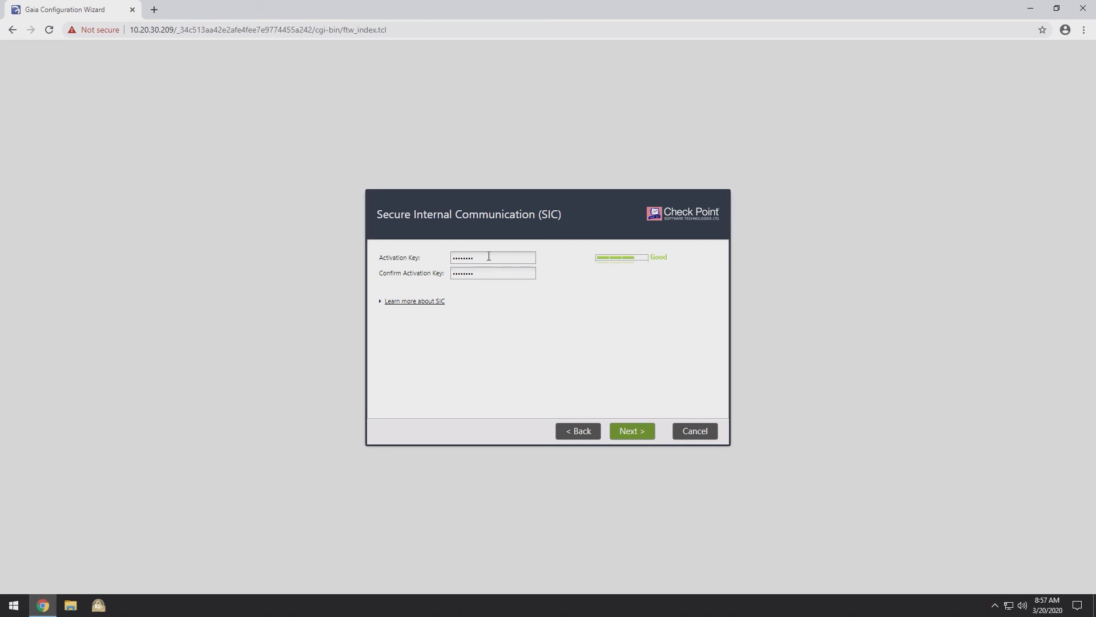
pyautogui.click(635, 434)
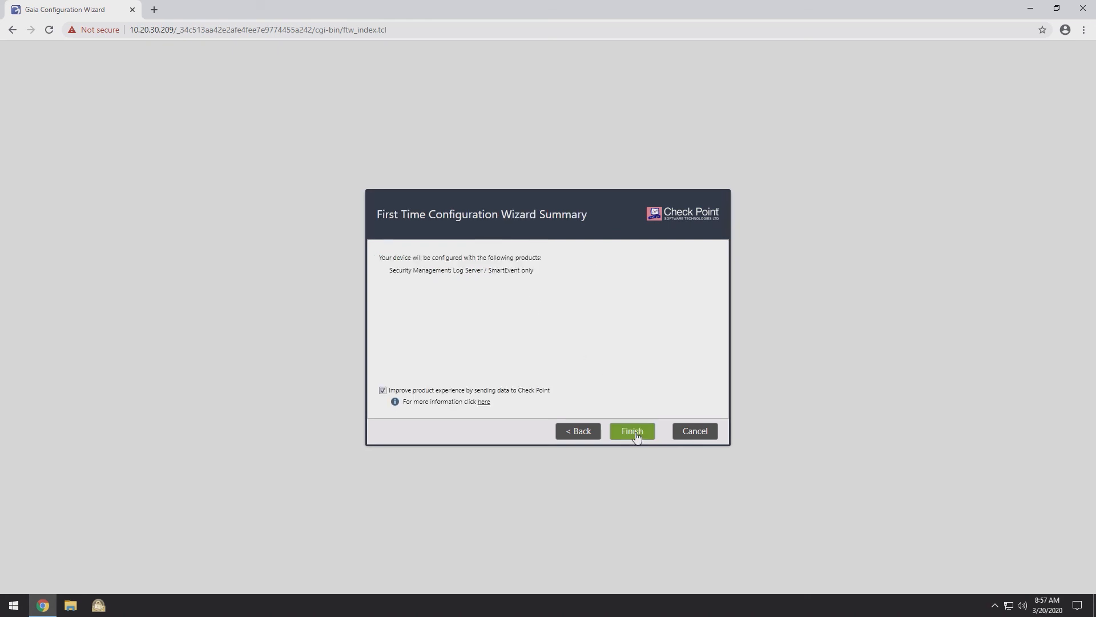
# Step: Finish the wizard, confirm the configuration, then log out of Gaia Portal and close Chrome
pyautogui.click(635, 432)
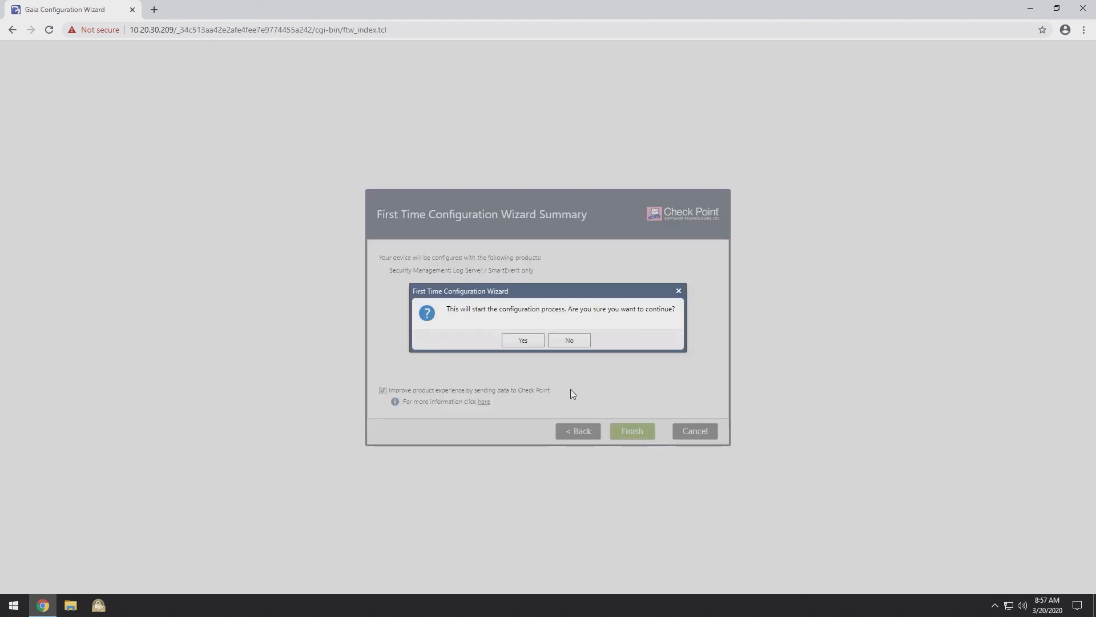
pyautogui.click(524, 341)
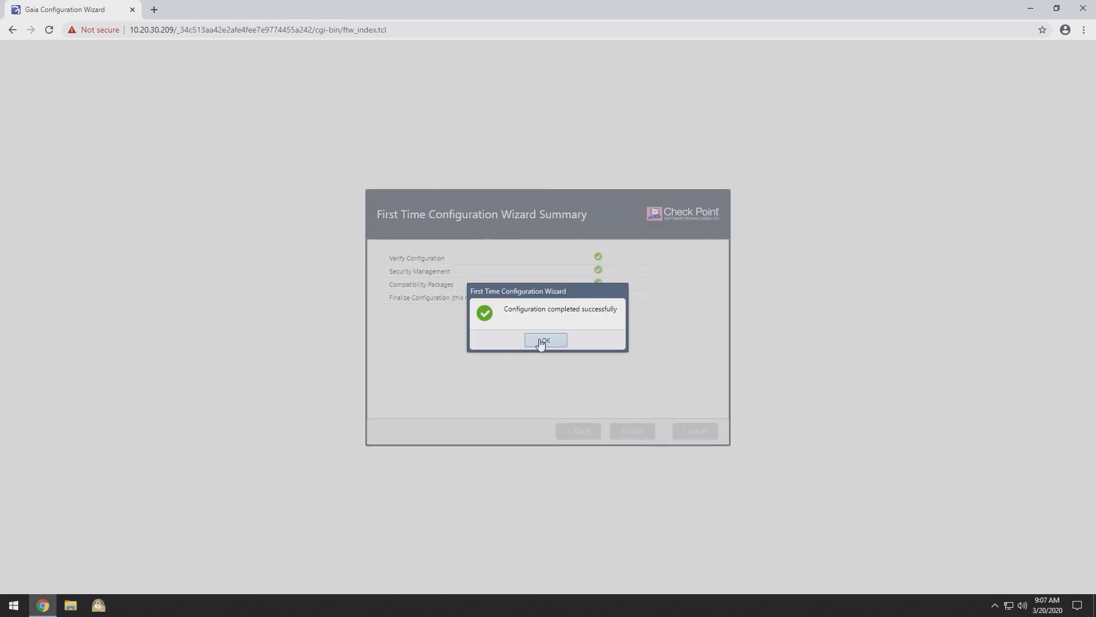
pyautogui.click(545, 341)
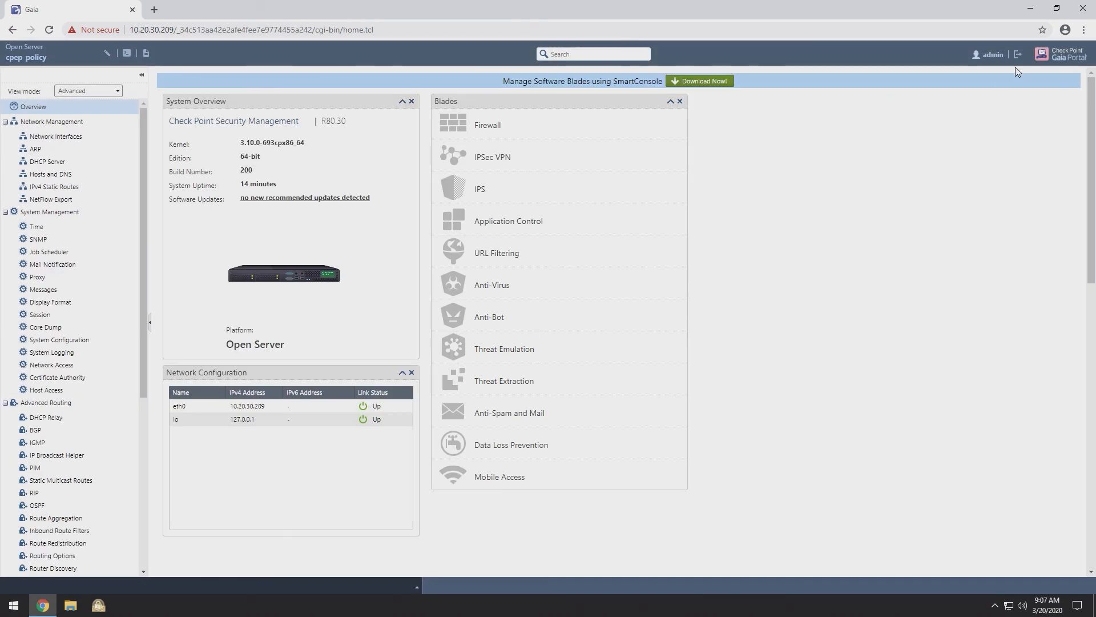
pyautogui.click(1017, 56)
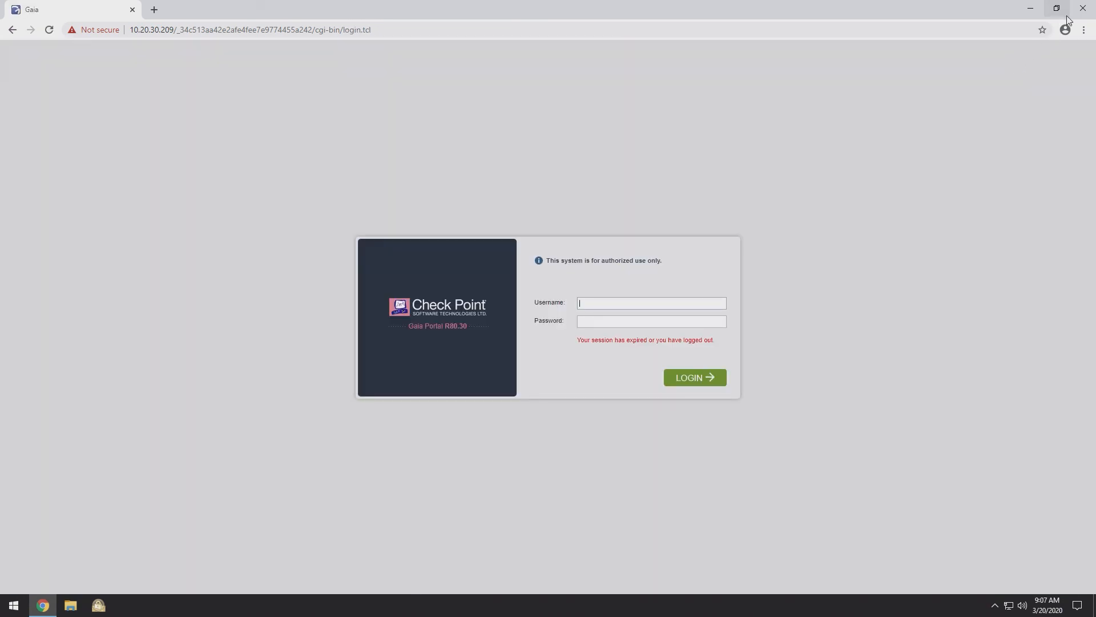
pyautogui.click(1083, 8)
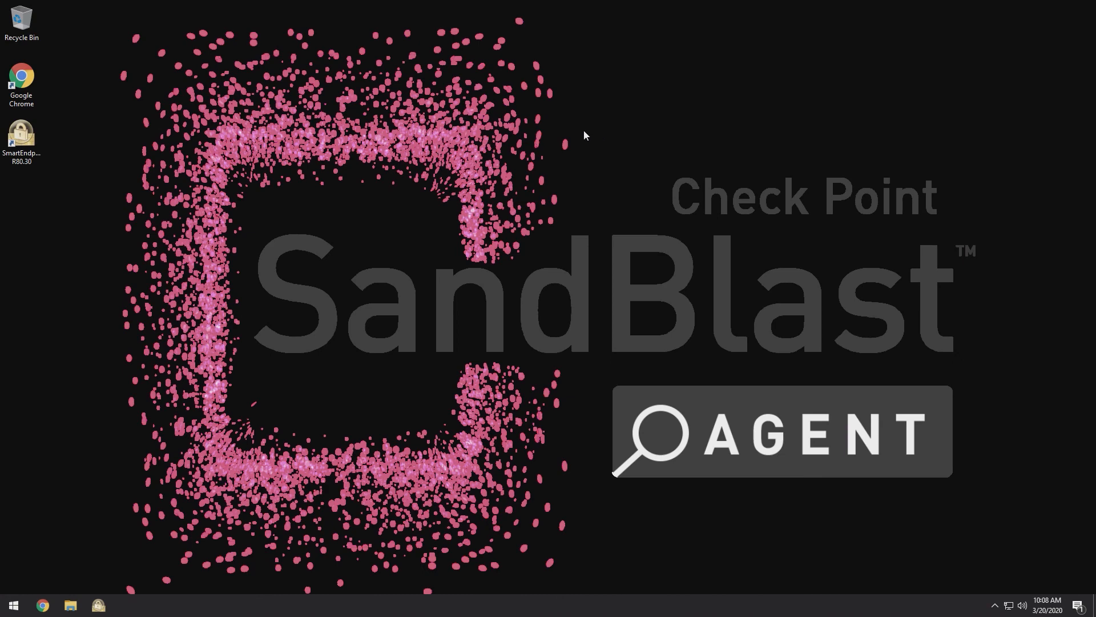
# Step: Launch SmartEndpoint, show Manage > Endpoint Servers listing cpep at 10.20.30.210, and expand the New options
pyautogui.click(20, 140)
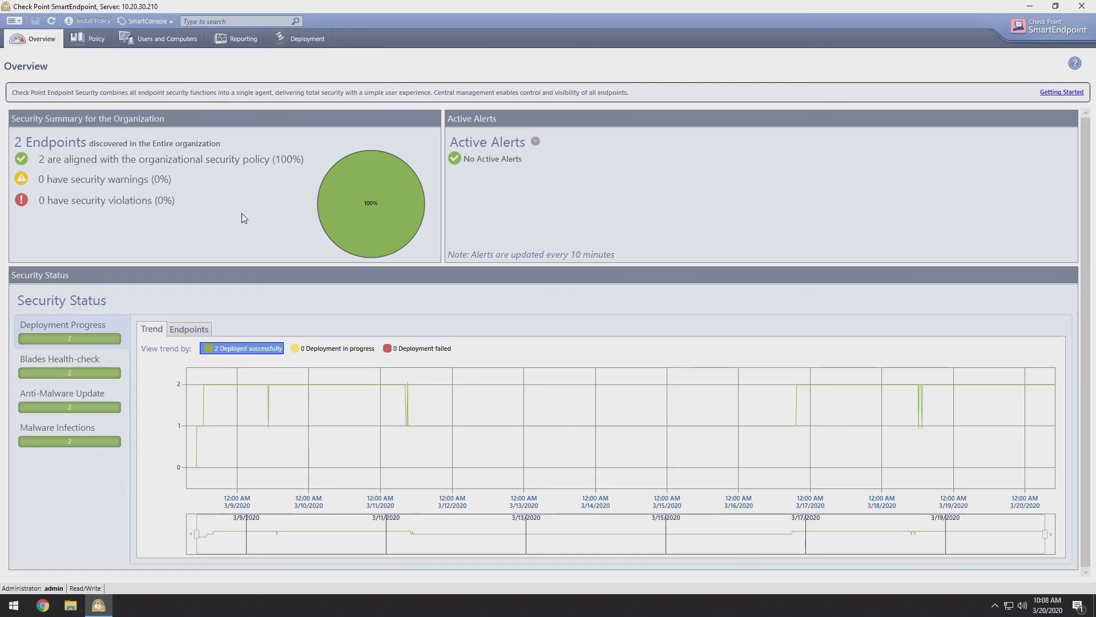
pyautogui.click(21, 24)
pyautogui.moveTo(37, 86)
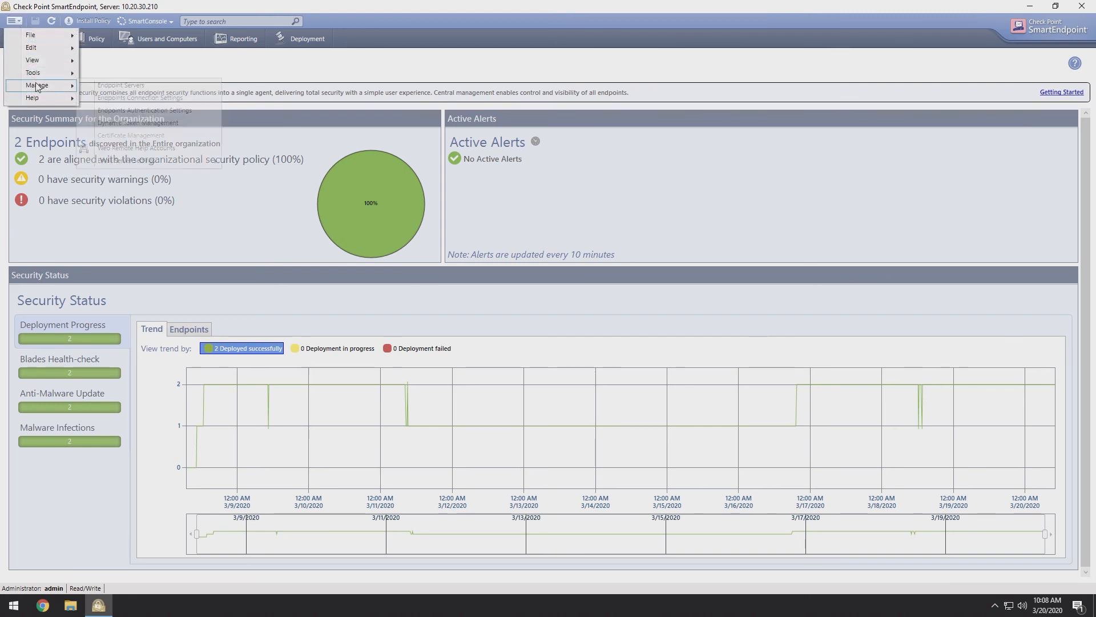
pyautogui.click(118, 90)
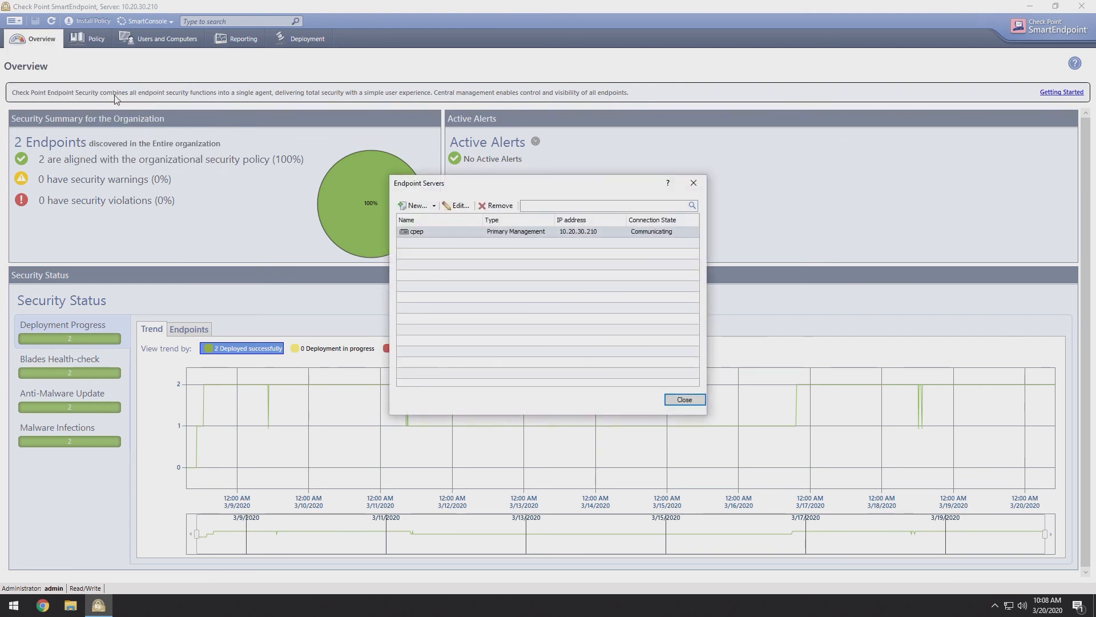
pyautogui.click(423, 206)
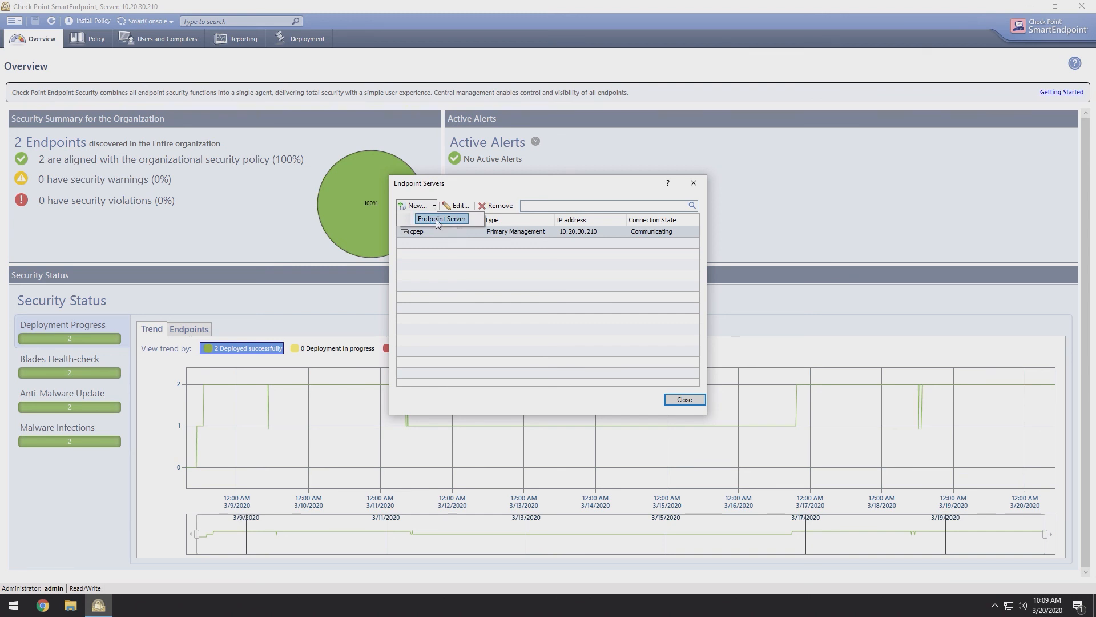
# Step: Add a new Endpoint Server named cpep-policy with IP 10.20.30.209
pyautogui.click(437, 221)
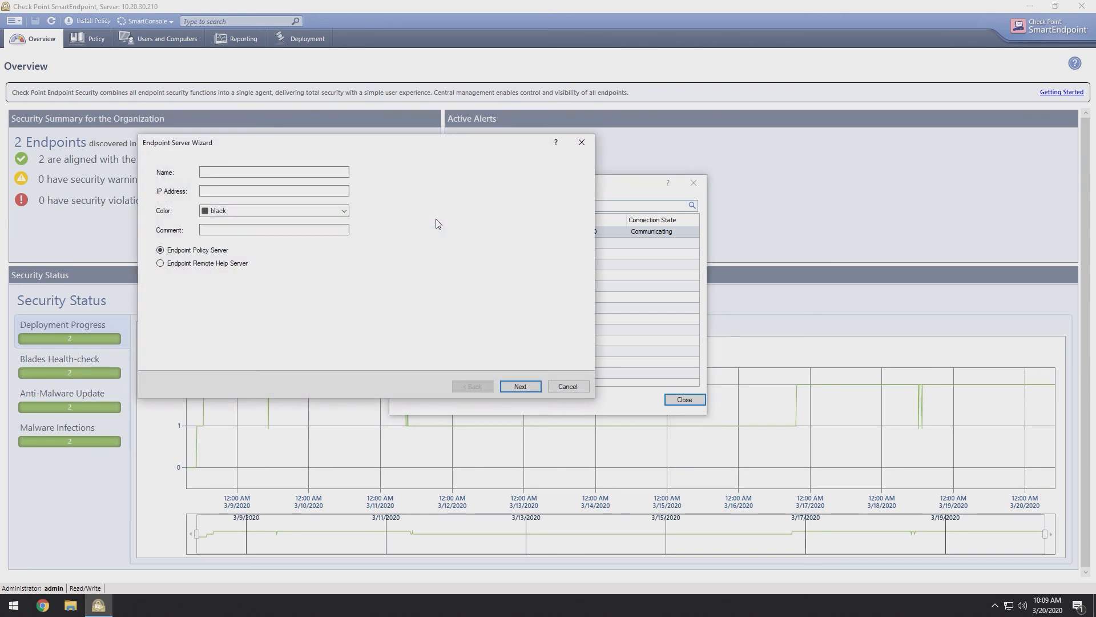
pyautogui.click(331, 172)
pyautogui.write('cpep-policy')
pyautogui.press('Tab')
pyautogui.write('10.20.30.209')
pyautogui.press('Tab')
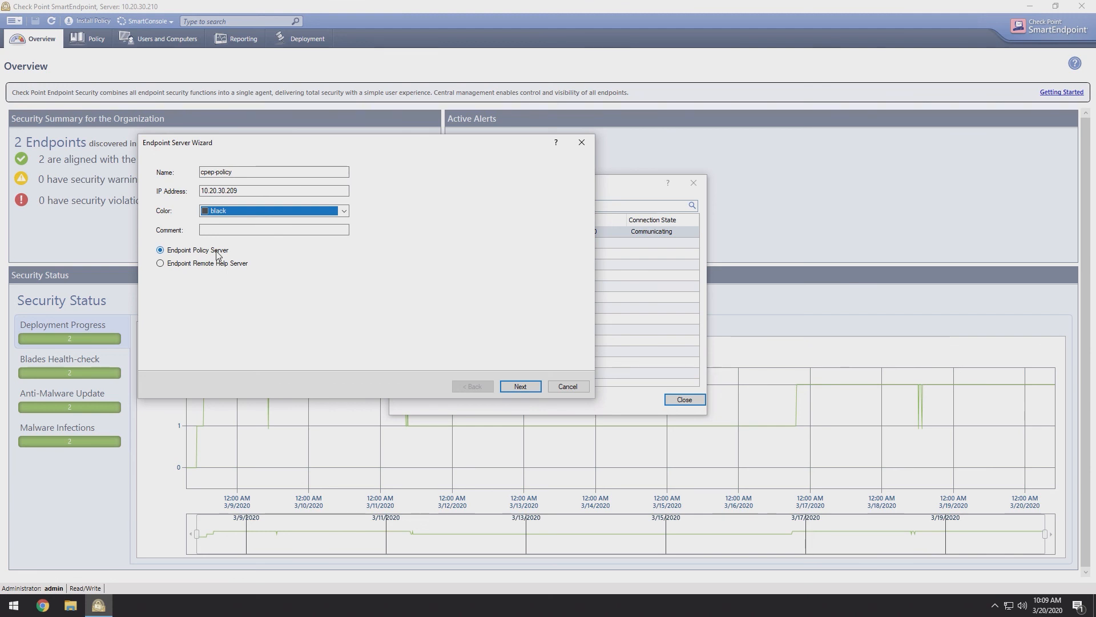
pyautogui.click(520, 387)
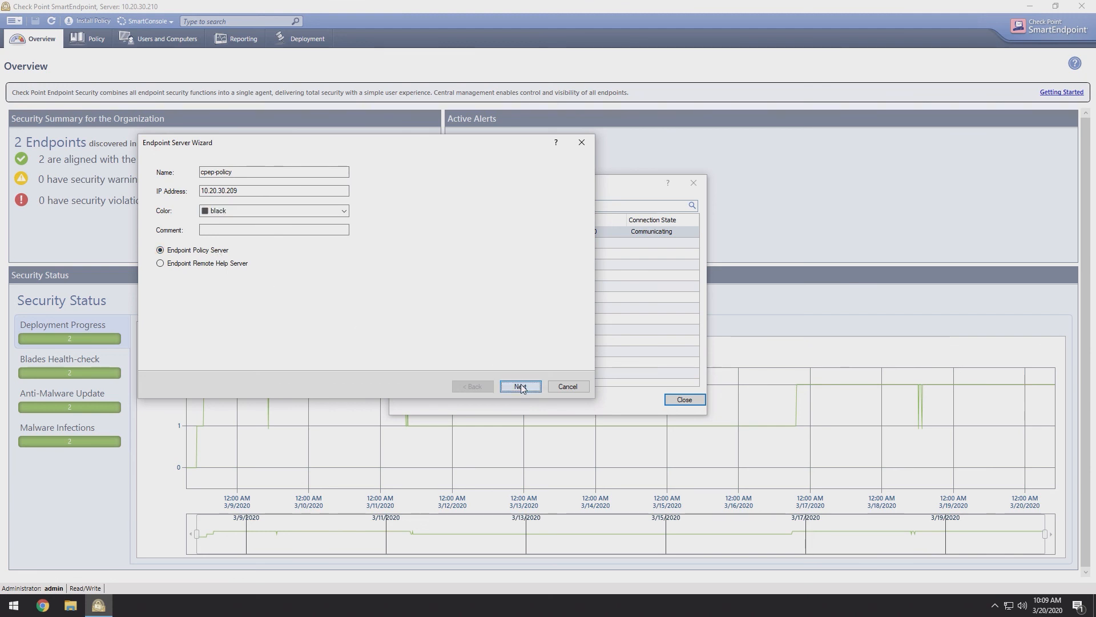
# Step: Enter and confirm the one-time activation key and initialize trust with cpep-policy
pyautogui.click(383, 227)
pyautogui.write('********')
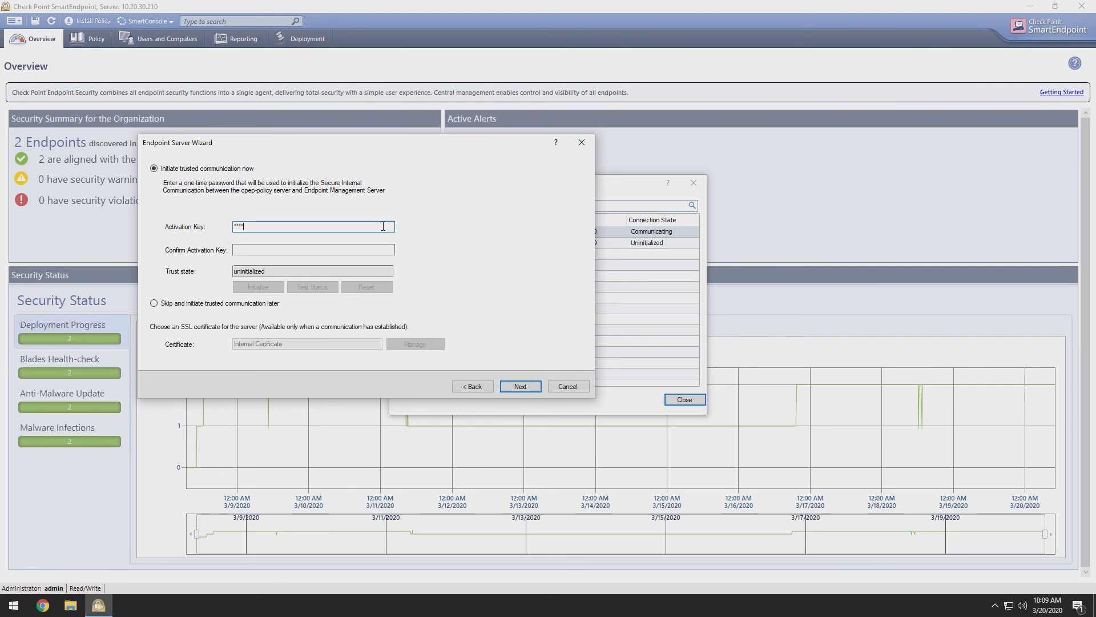
pyautogui.press('Tab')
pyautogui.write('********')
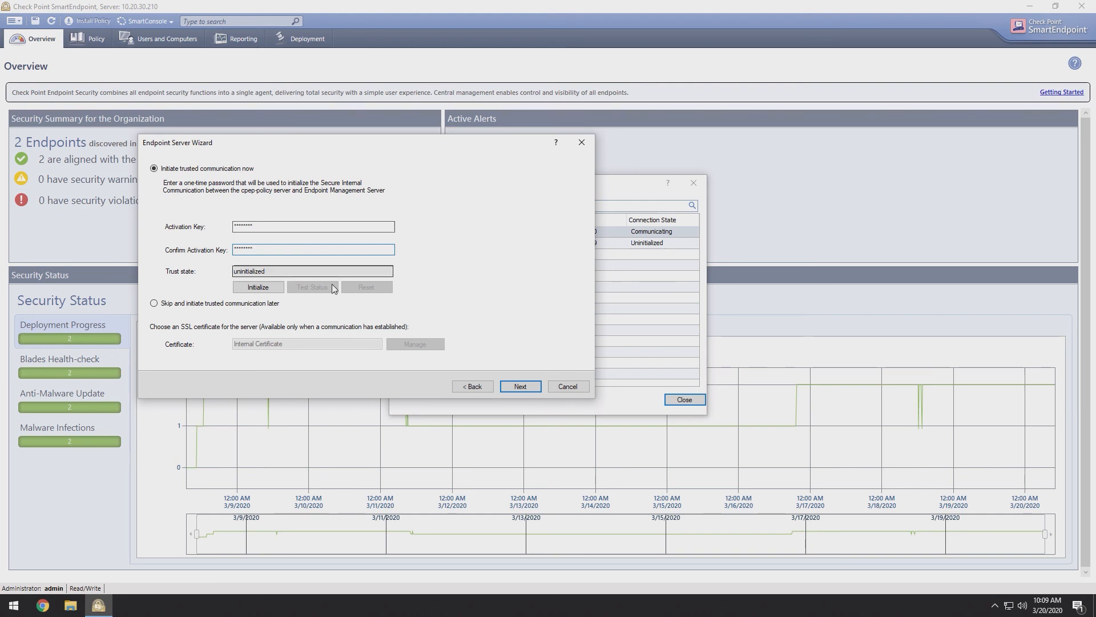
pyautogui.click(259, 291)
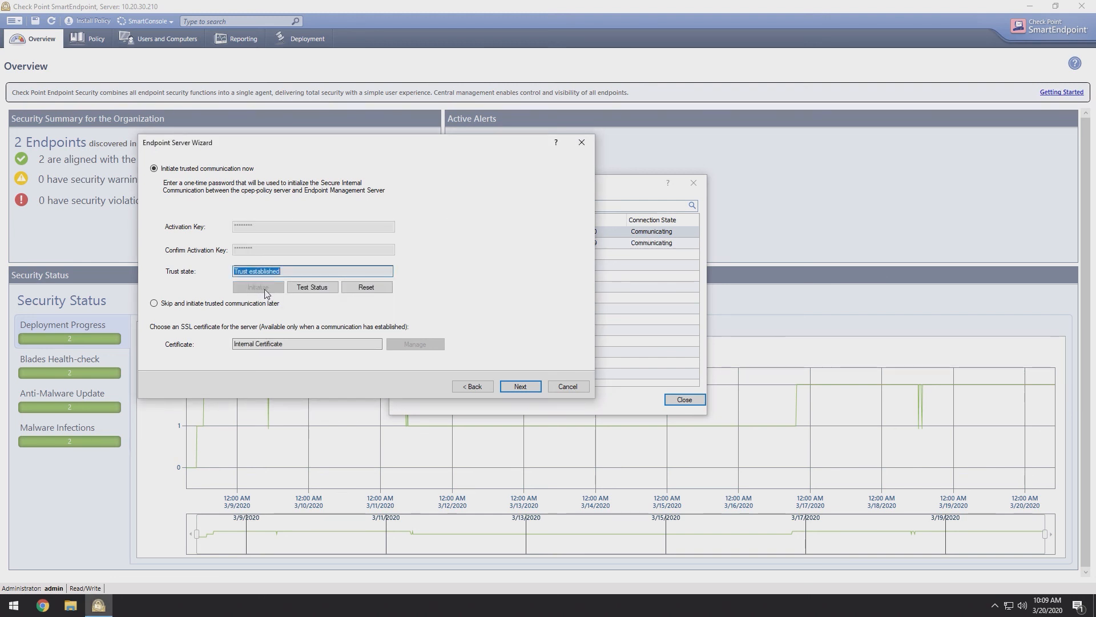
pyautogui.click(520, 387)
# Step: Install the database on cpep and cpep-policy, then close the report and Endpoint Servers window
pyautogui.click(521, 387)
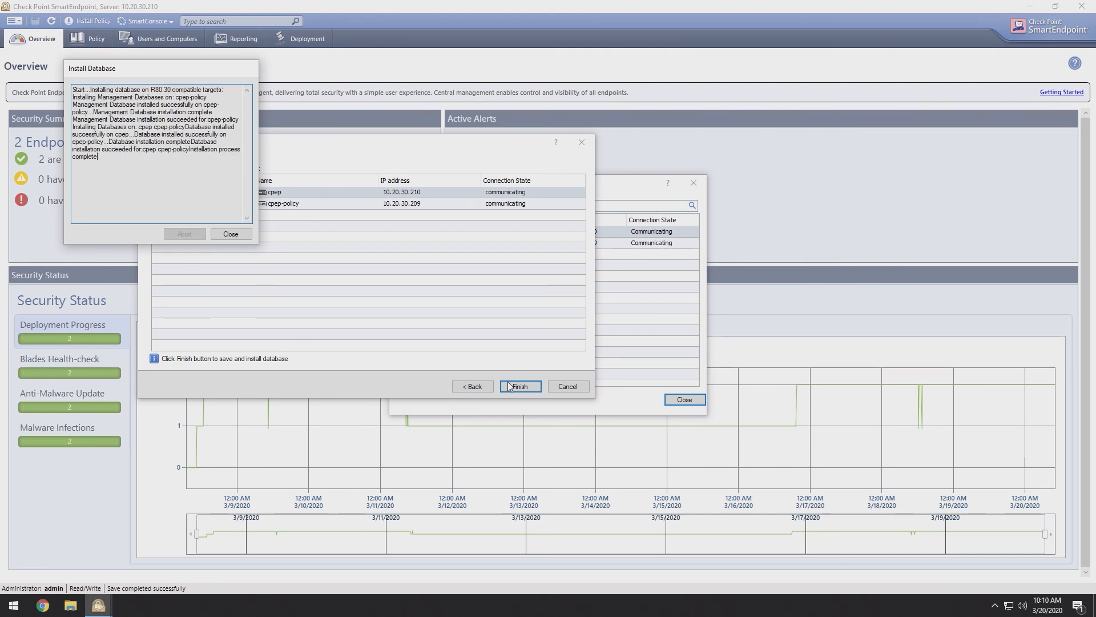
pyautogui.click(231, 234)
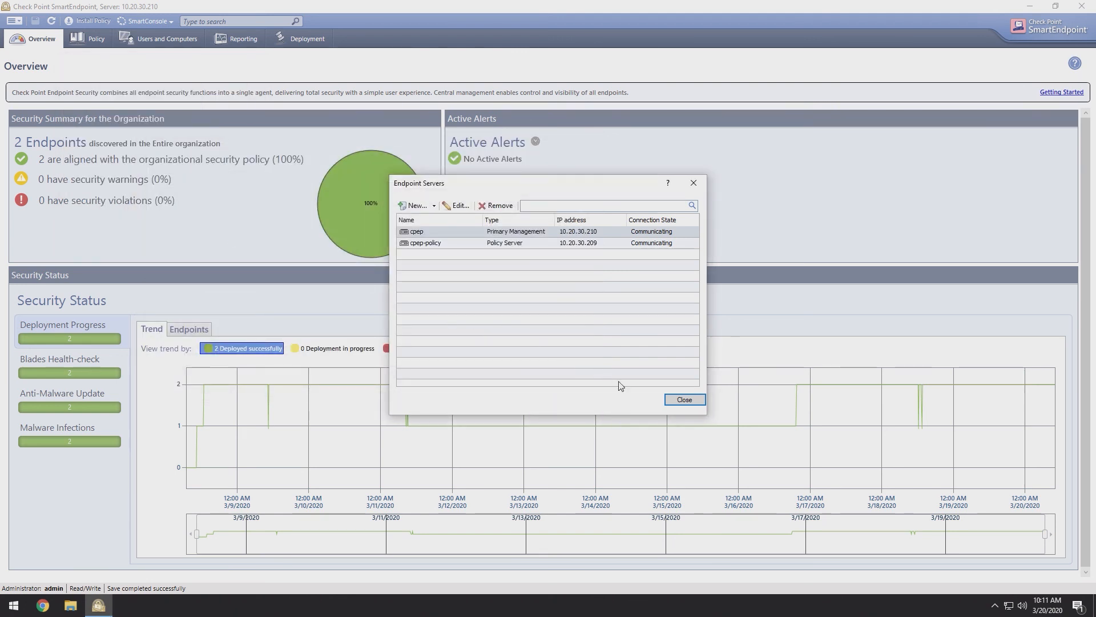
pyautogui.click(676, 400)
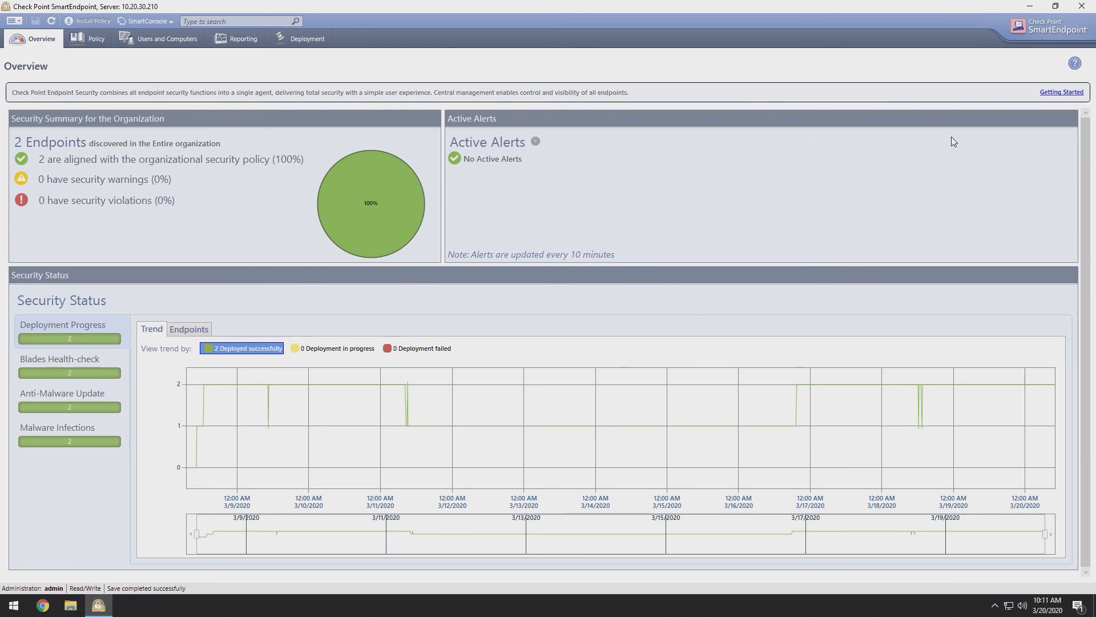
# Step: Close SmartEndpoint, log in to SmartConsole R80.30, and open the cpep-policy host properties
pyautogui.click(1079, 5)
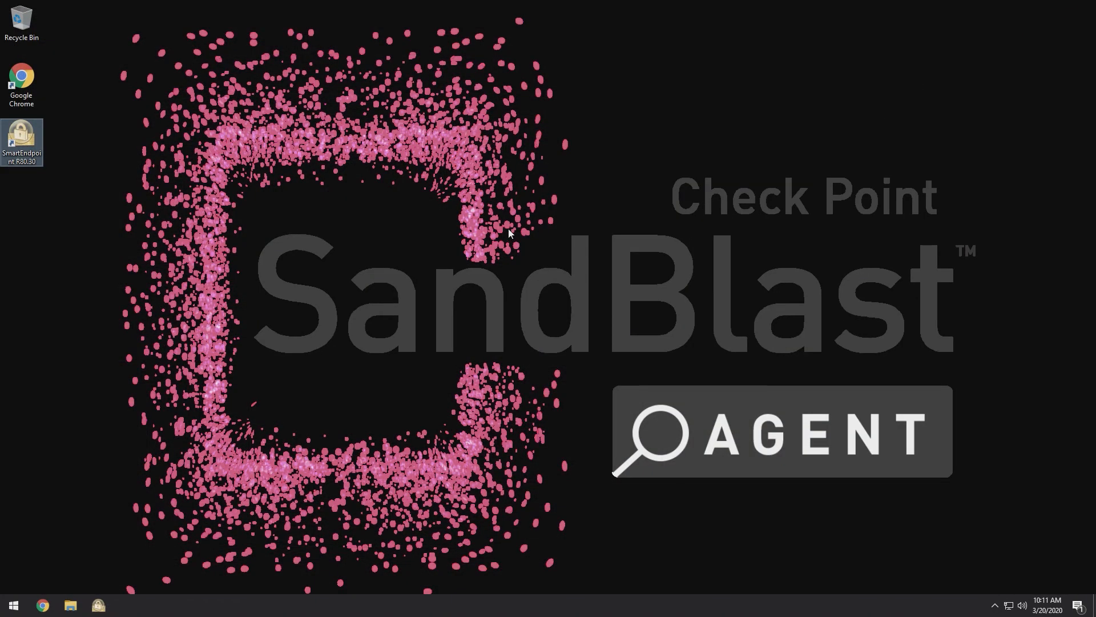
pyautogui.click(14, 606)
pyautogui.click(95, 528)
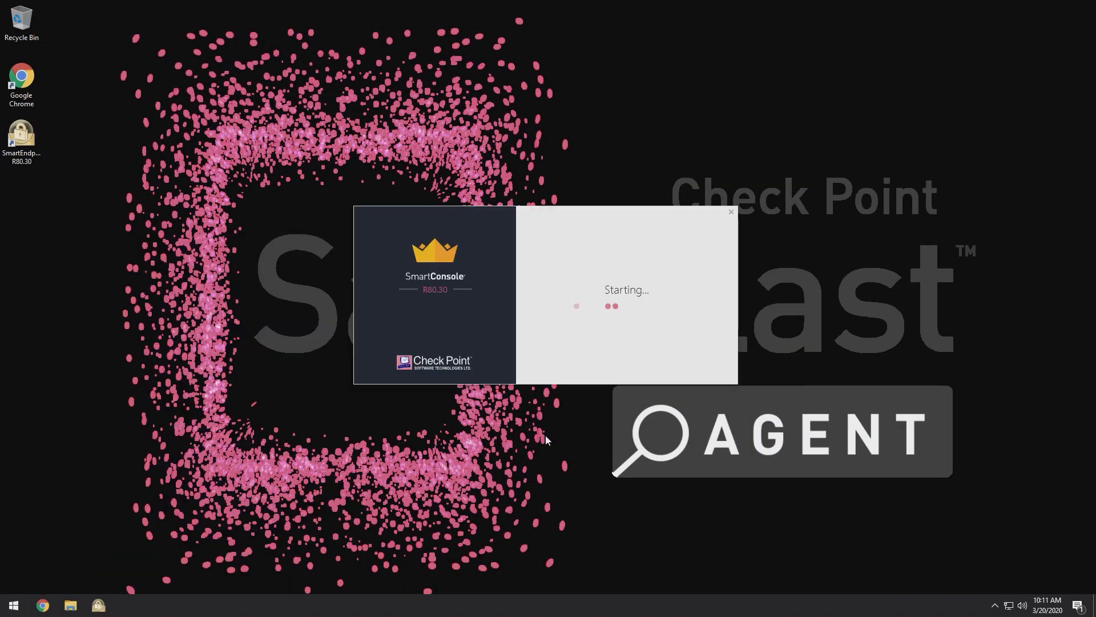
pyautogui.click(701, 363)
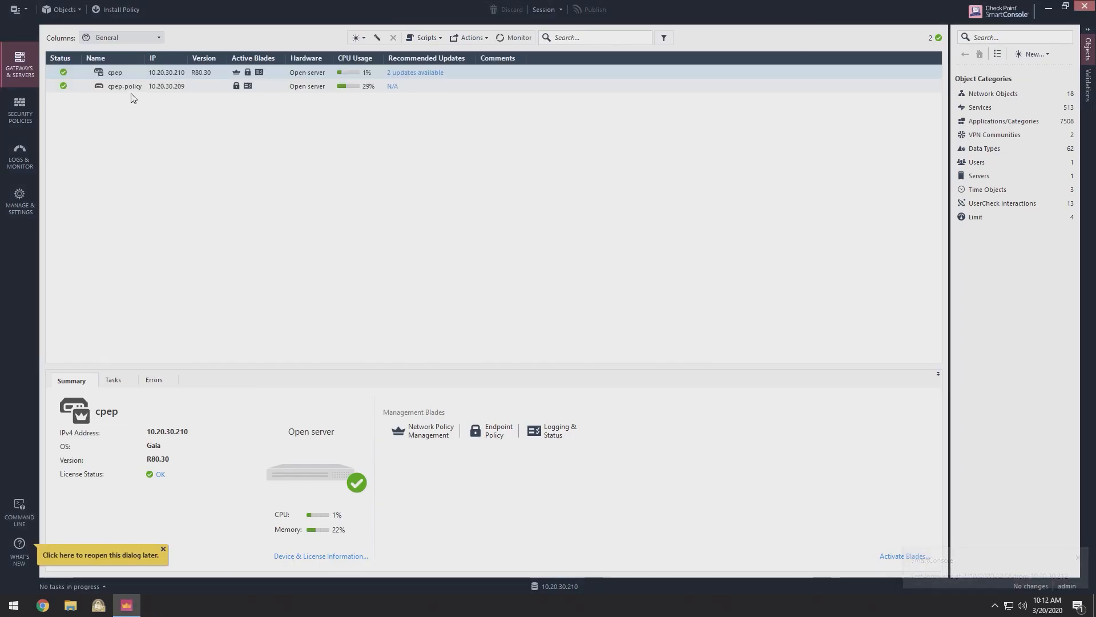
pyautogui.click(128, 86)
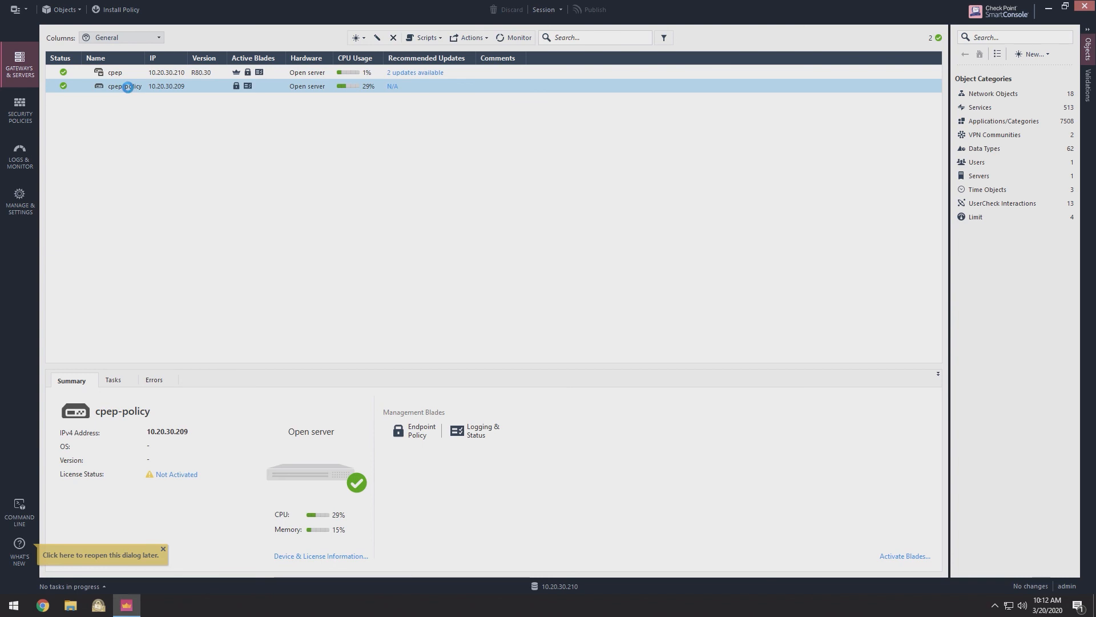
pyautogui.doubleClick(128, 87)
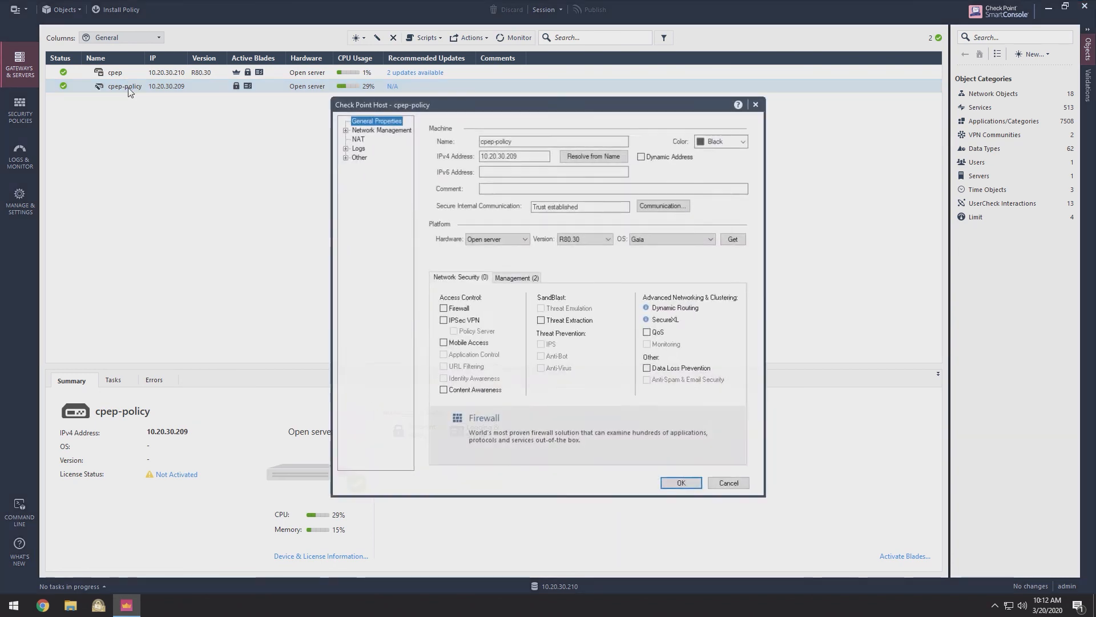
# Step: Enable automatic Static NAT on cpep-policy translating to 174.99.157.65 and save it
pyautogui.click(357, 140)
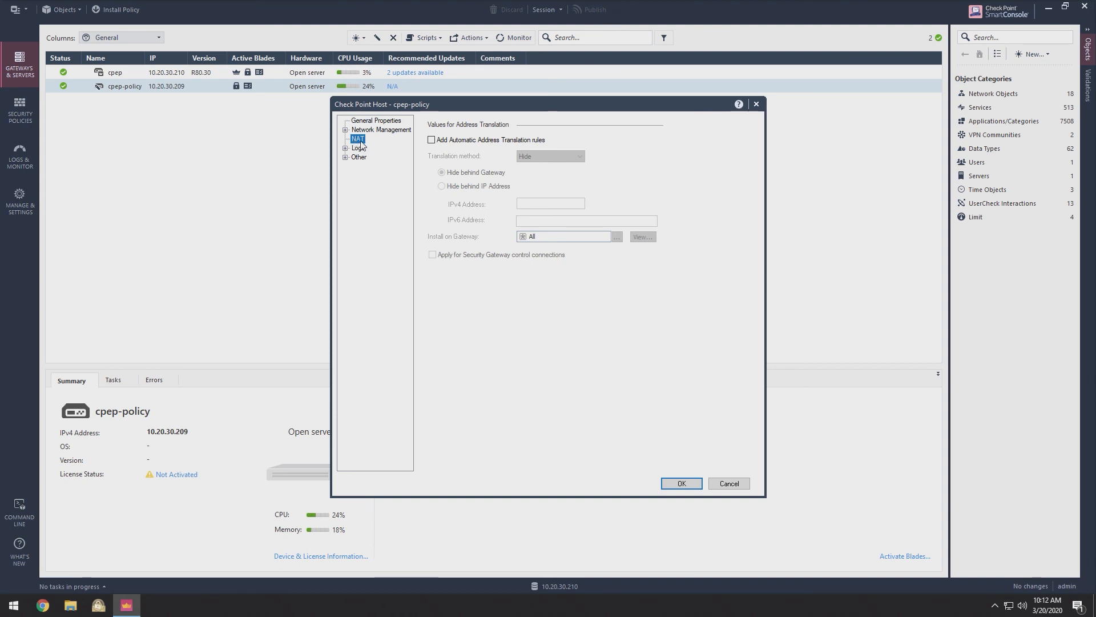
pyautogui.click(444, 141)
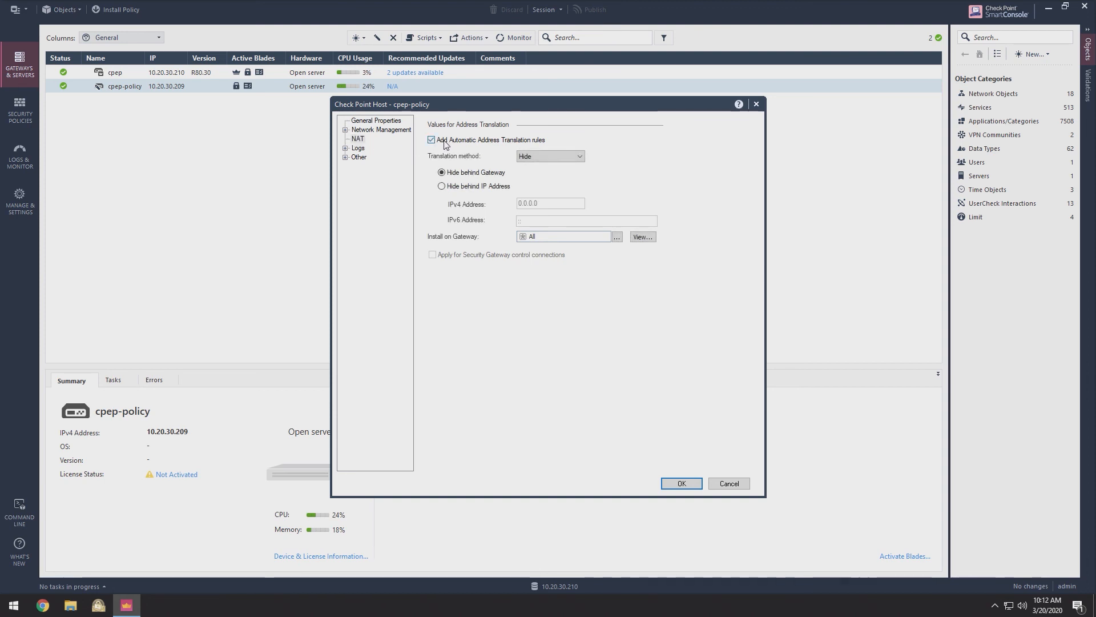
pyautogui.click(530, 156)
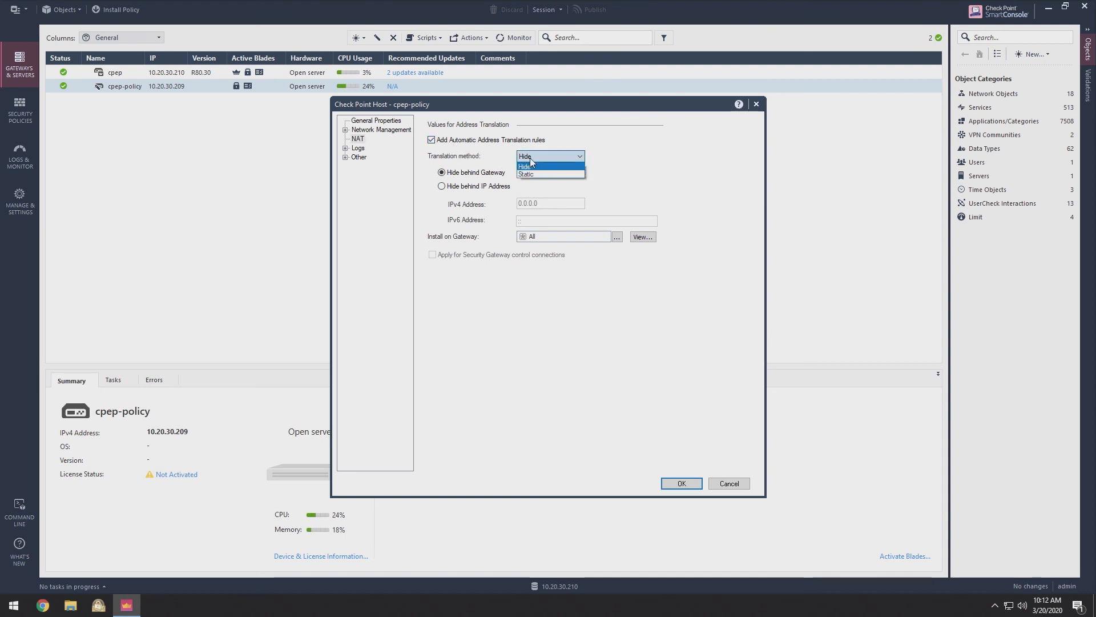
pyautogui.click(530, 174)
pyautogui.click(535, 197)
pyautogui.write('174')
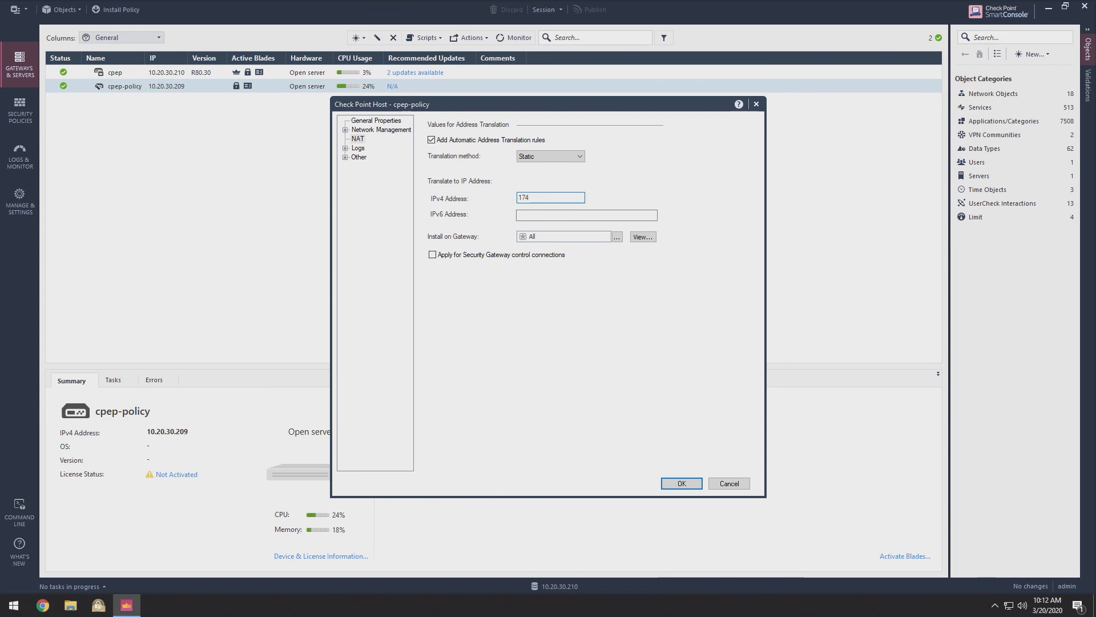
pyautogui.write('.99.157.69')
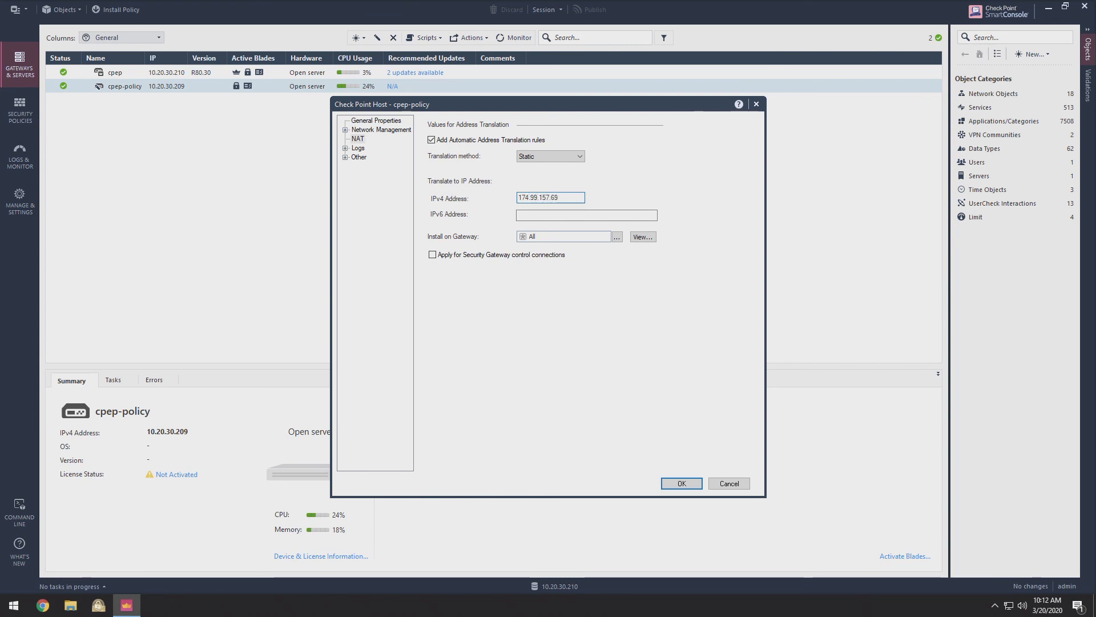
pyautogui.click(683, 484)
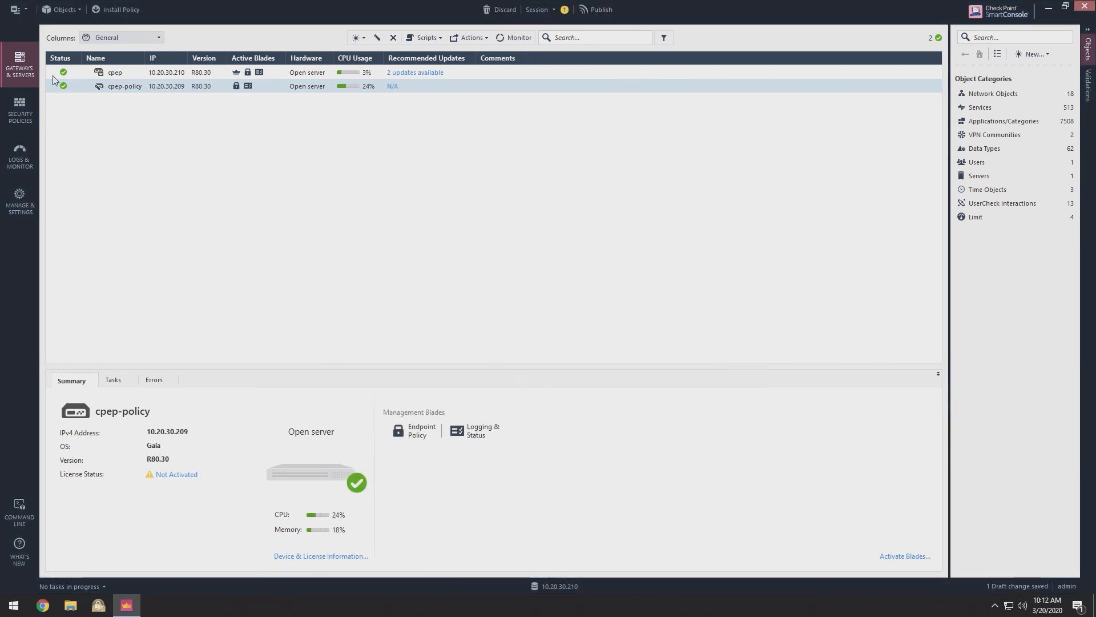
# Step: Publish the changes and install the database on cpep and cpep-policy, then close SmartConsole
pyautogui.click(28, 12)
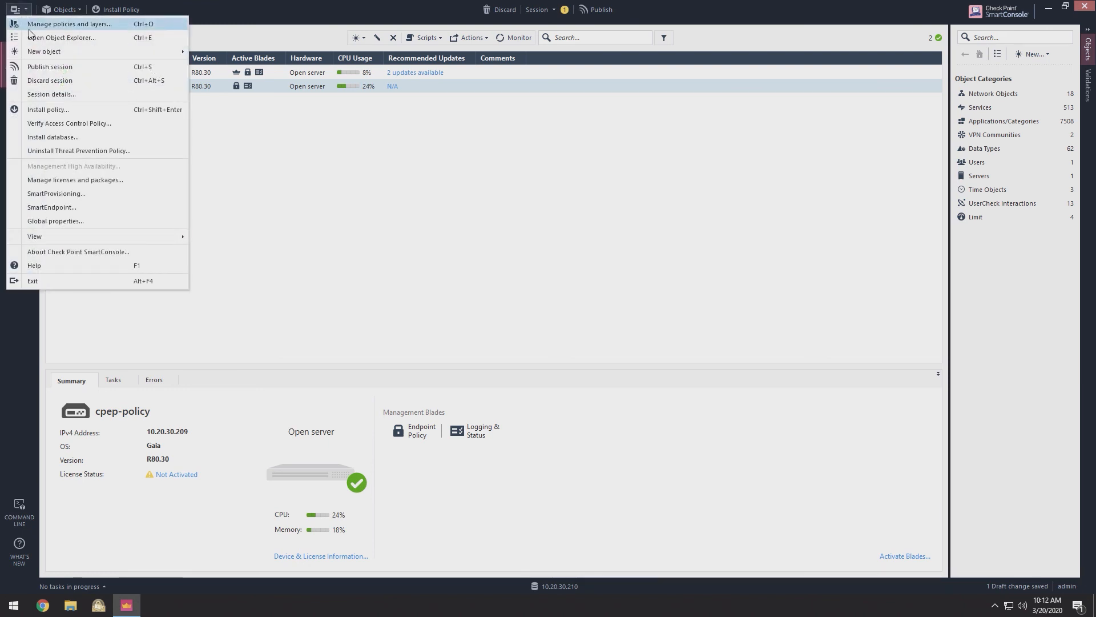
pyautogui.click(73, 139)
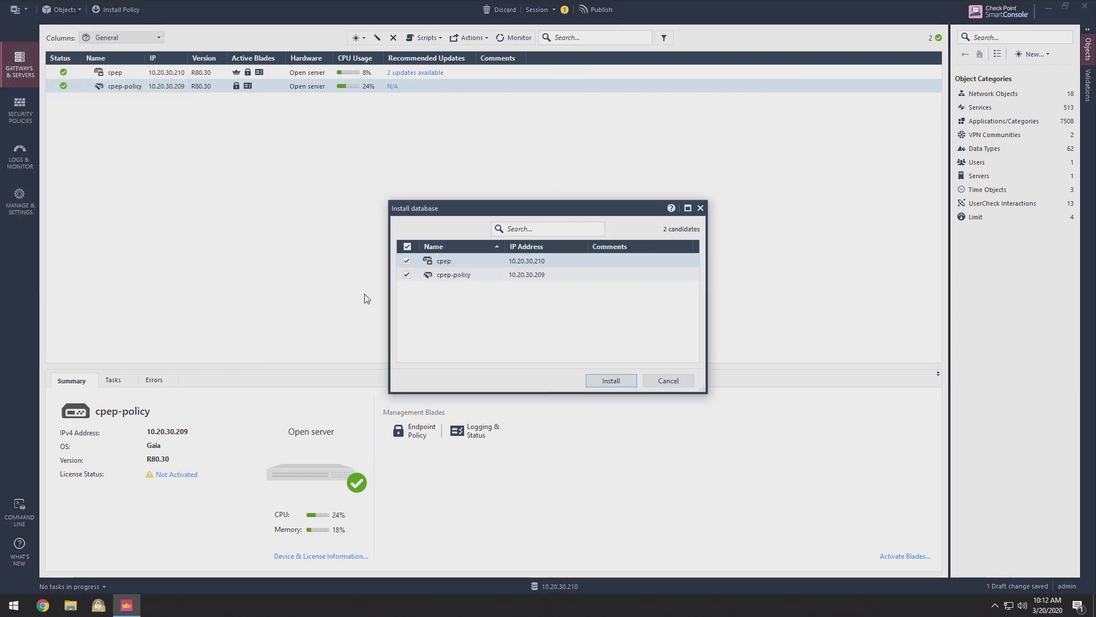
pyautogui.click(611, 382)
pyautogui.click(611, 375)
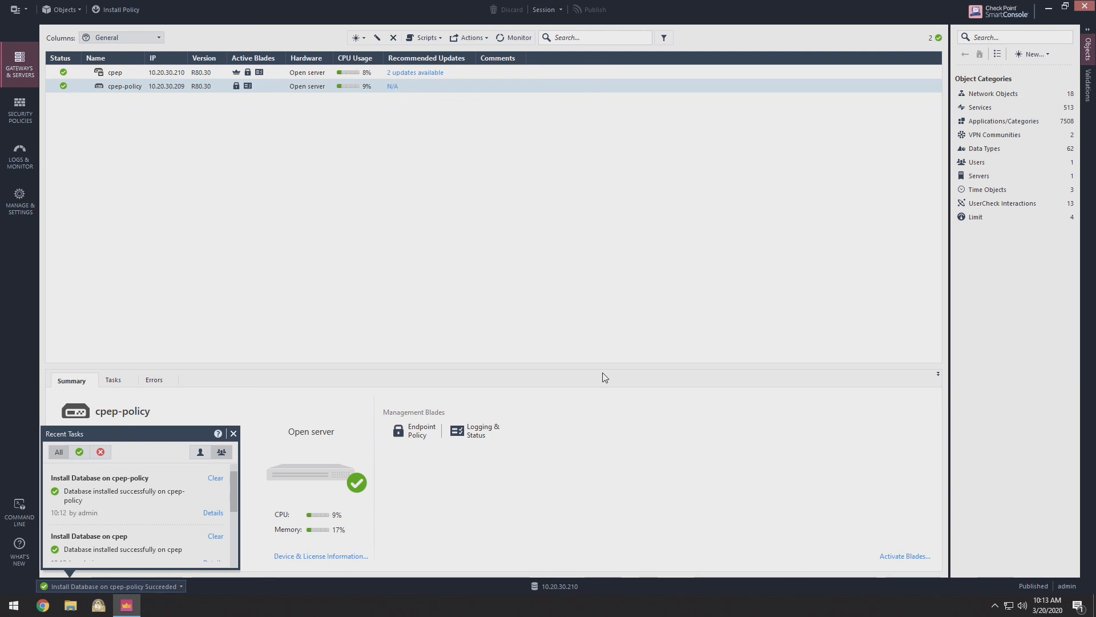
pyautogui.click(233, 434)
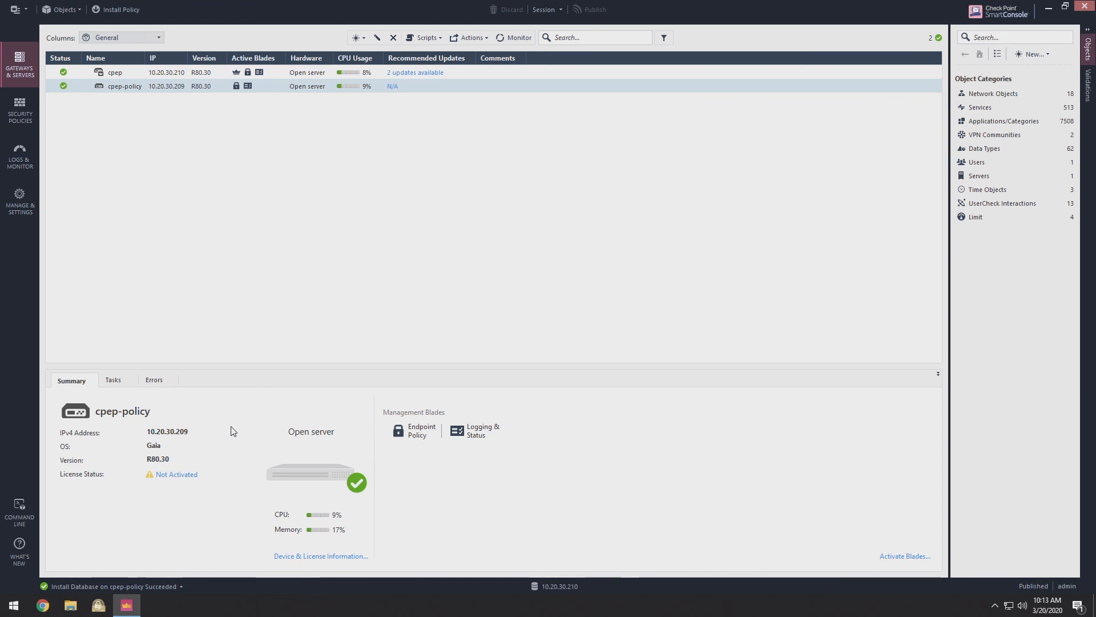
pyautogui.click(1084, 7)
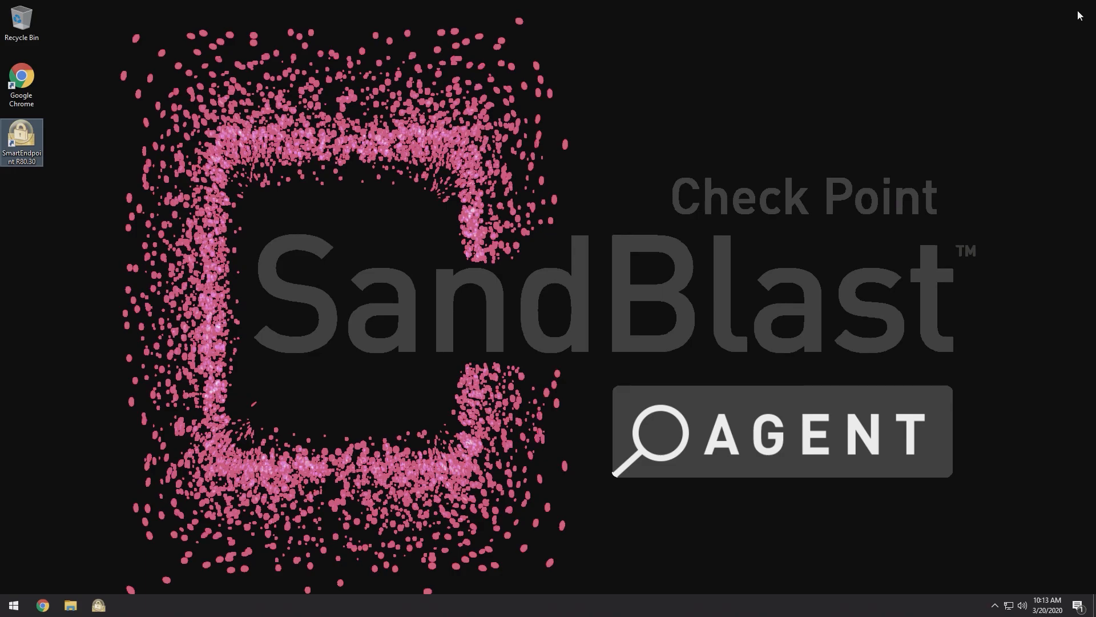